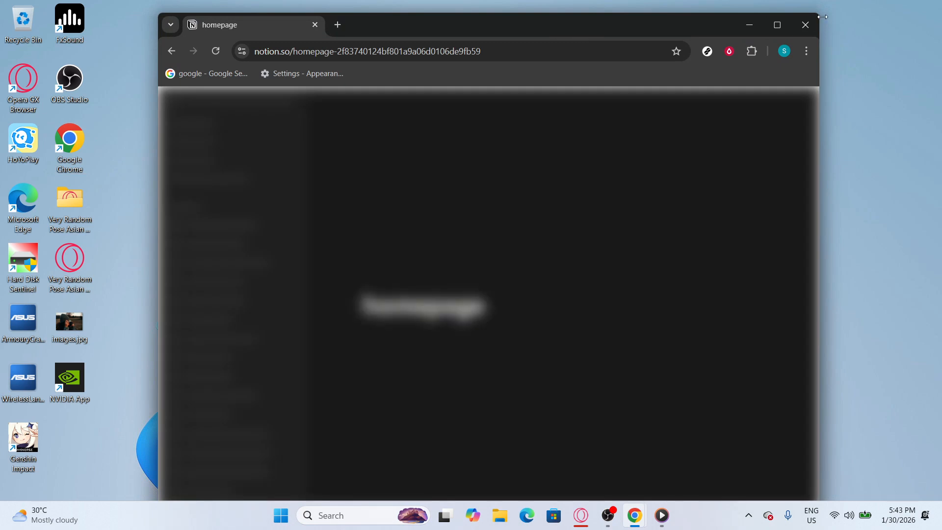
Step: Maximize the browser window and add a new page titled "Homepage" to the Private section
click(776, 25)
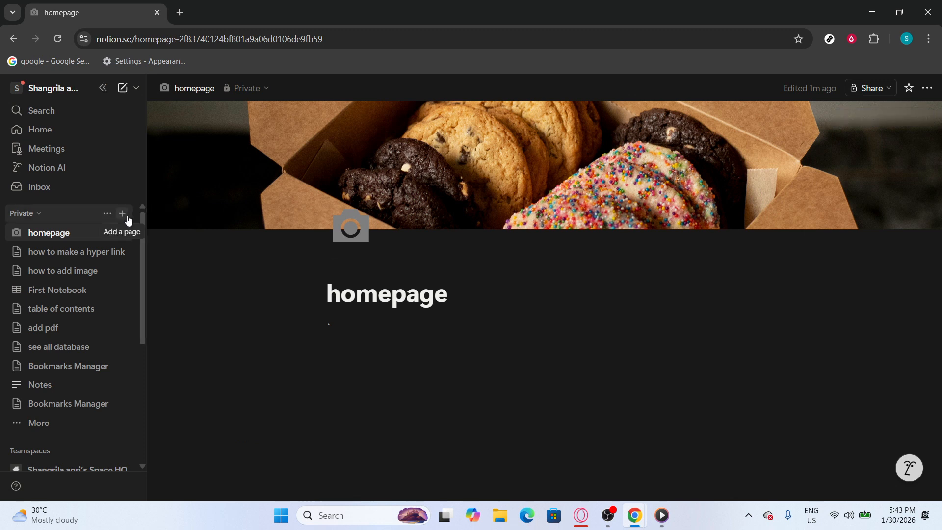
click(122, 214)
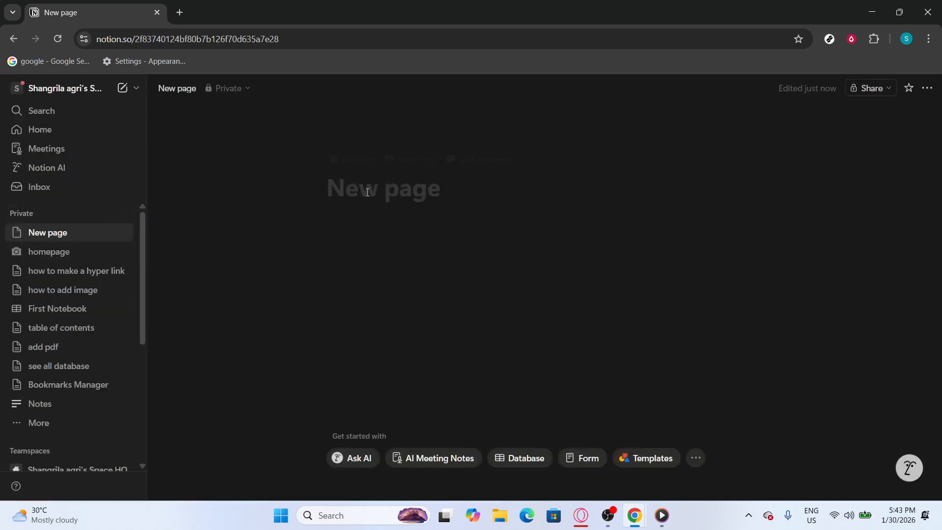
text(HOM)
key(BackSpace)
key(BackSpace)
text(ome)
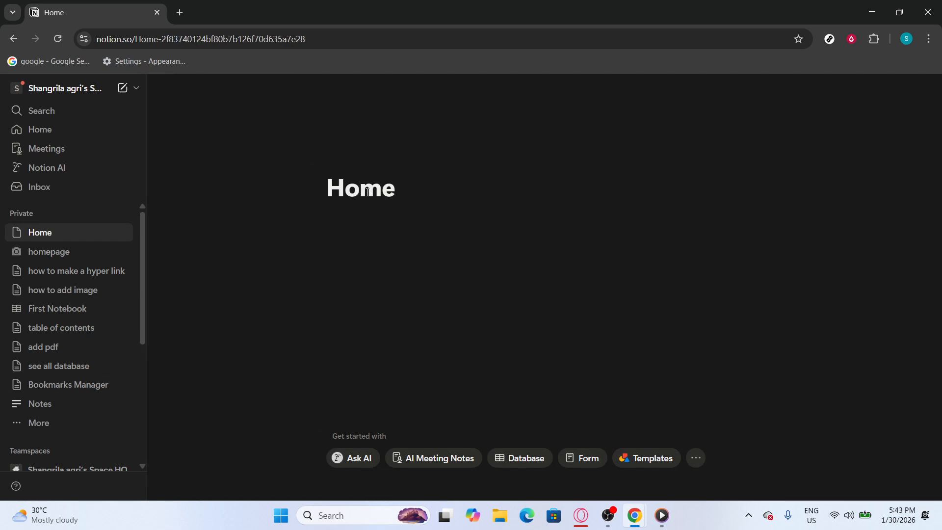
key(BackSpace)
text(Pa)
key(BackSpace)
key(BackSpace)
text(page)
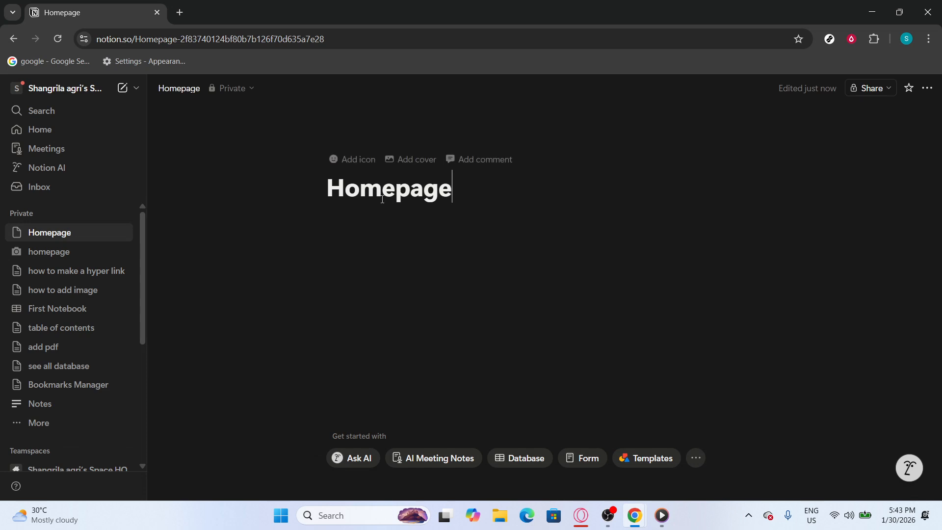
Step: Change the new page's title to "My Homepage"
drag(330, 196, 524, 206)
click(524, 206)
click(334, 189)
text(My)
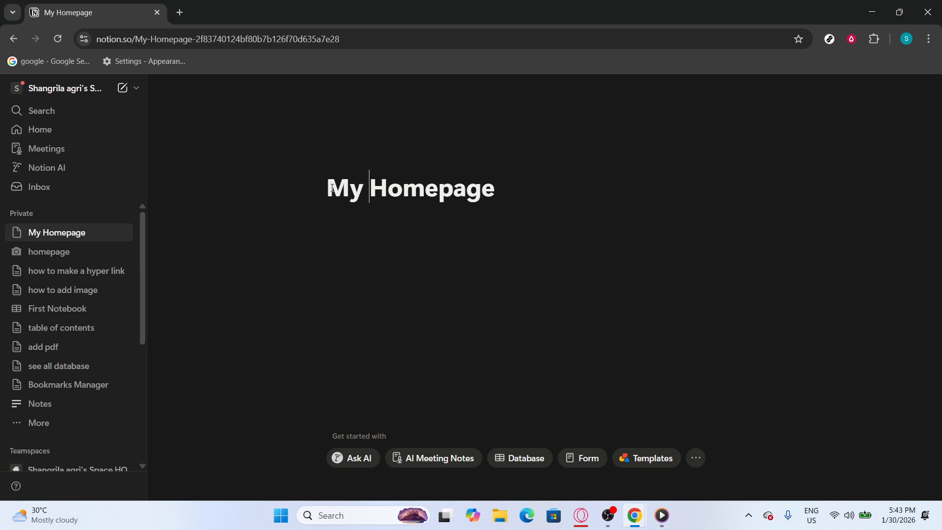
click(406, 274)
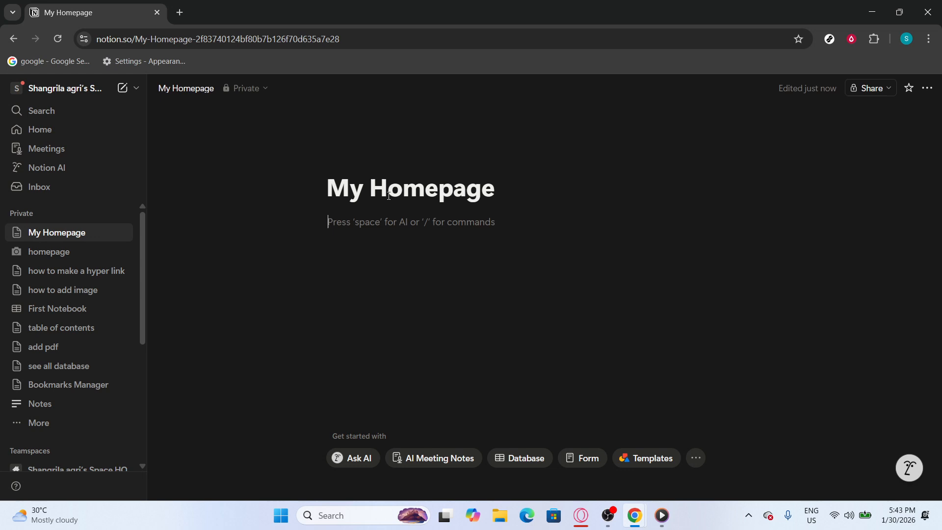
Step: Give the My Homepage page the radiating-dashes icon from the icon set in pink
click(347, 157)
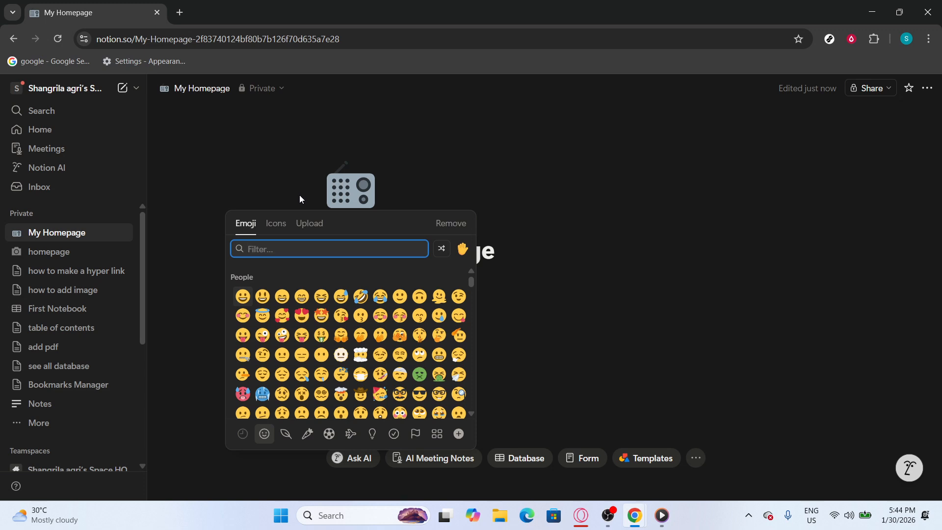
click(286, 224)
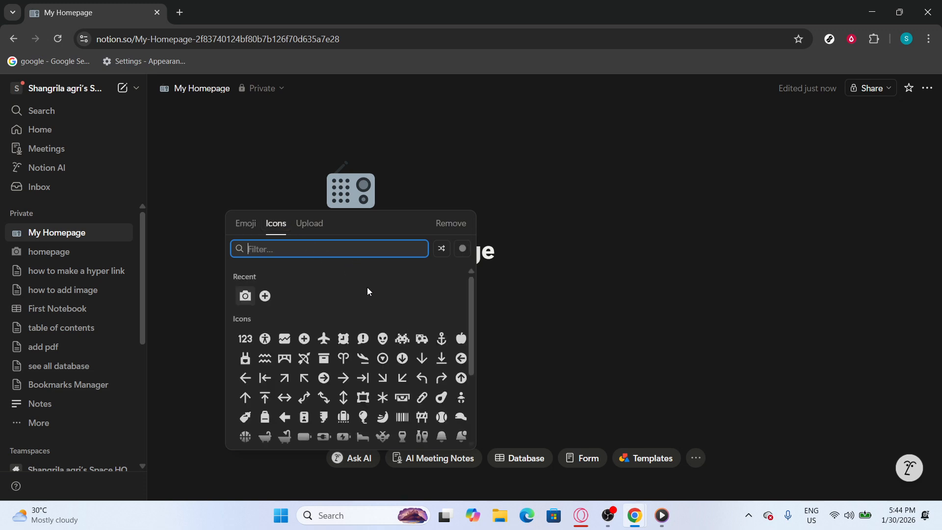
scroll(394, 328, down, 3)
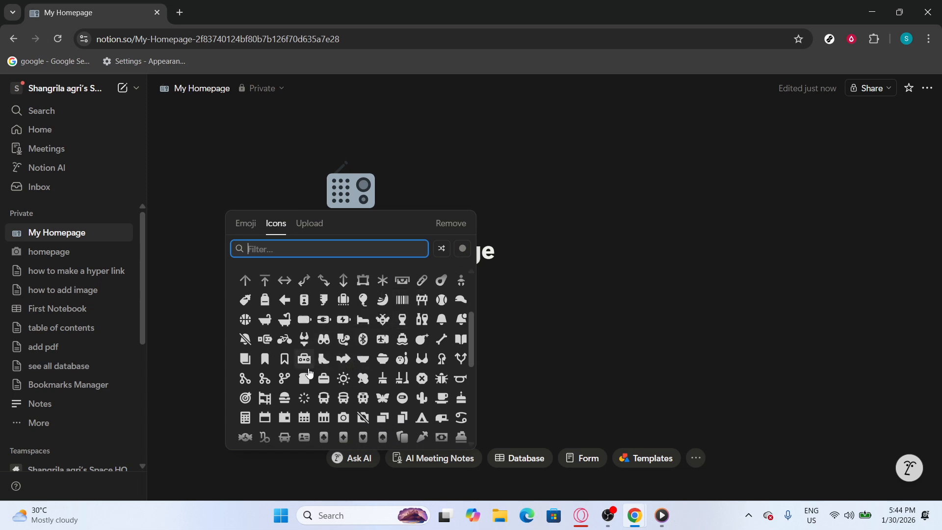
click(307, 398)
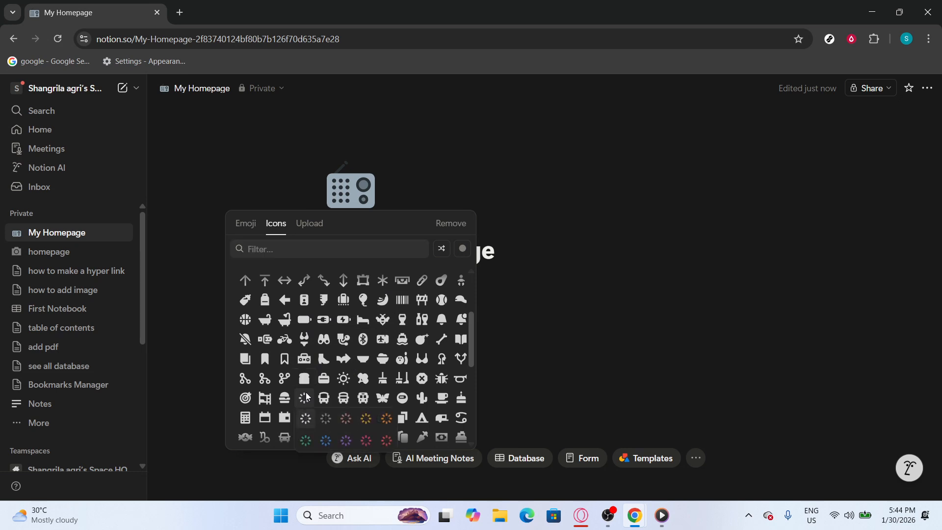
click(366, 440)
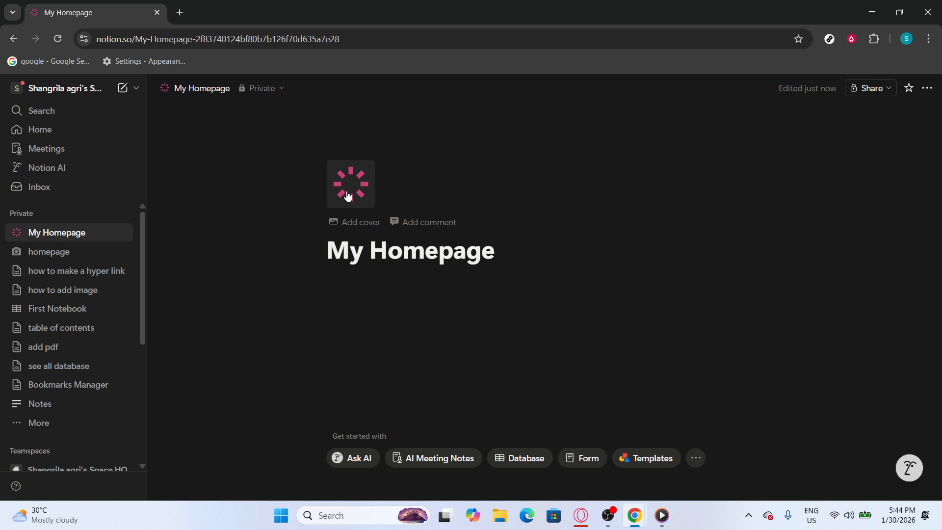
Step: Add a cover to My Homepage and change it to the Le Creuset kitchen photo from Unsplash
click(355, 224)
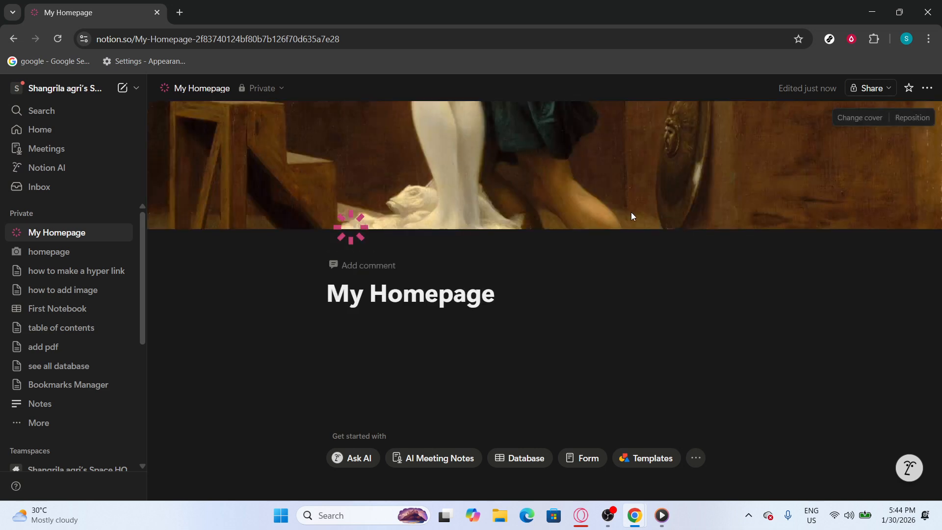
click(846, 122)
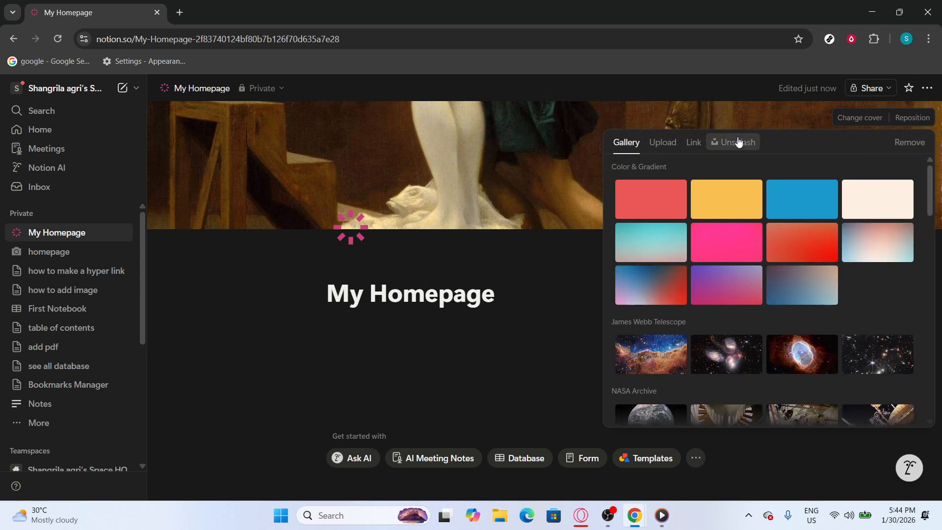
click(739, 141)
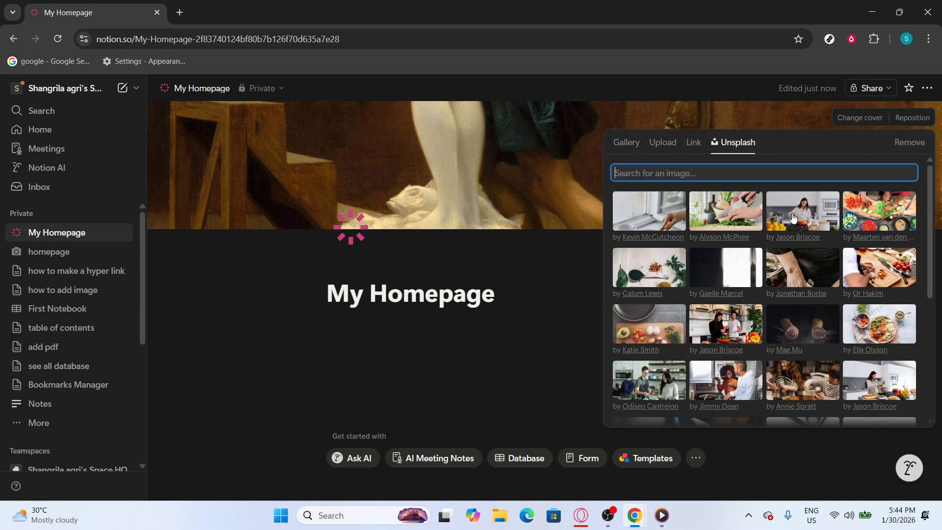
scroll(805, 245, down, 5)
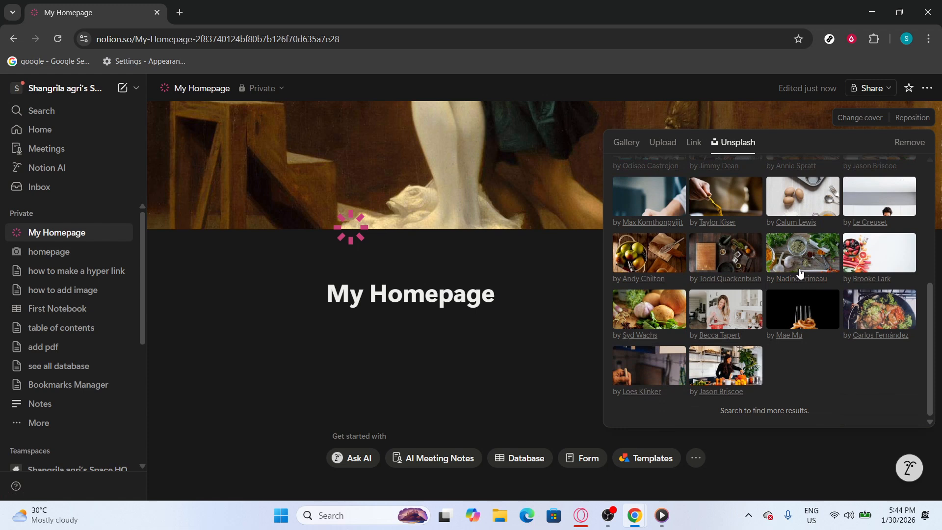
scroll(805, 266, up, 1)
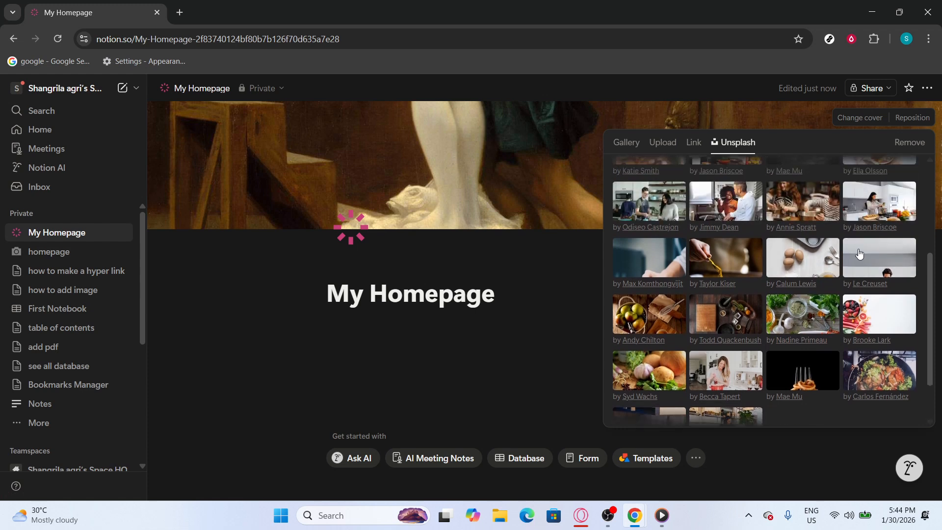
click(859, 254)
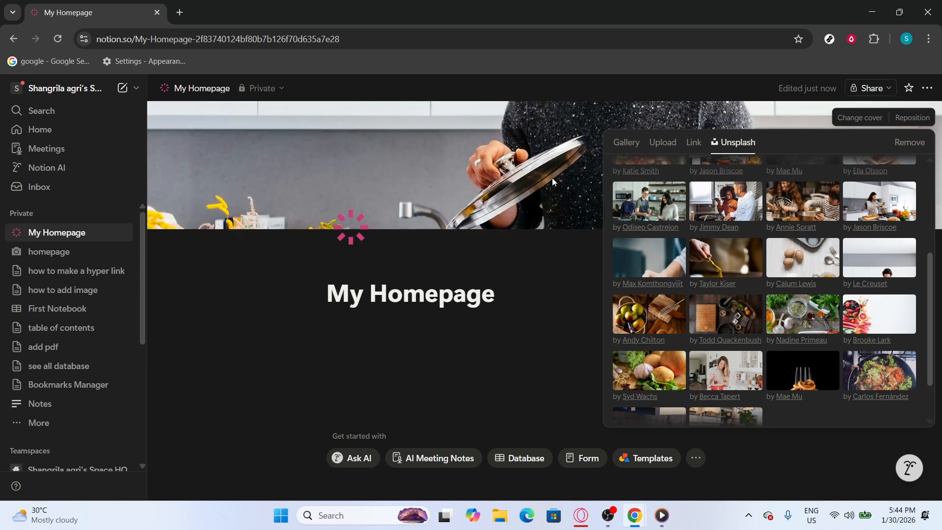
click(554, 198)
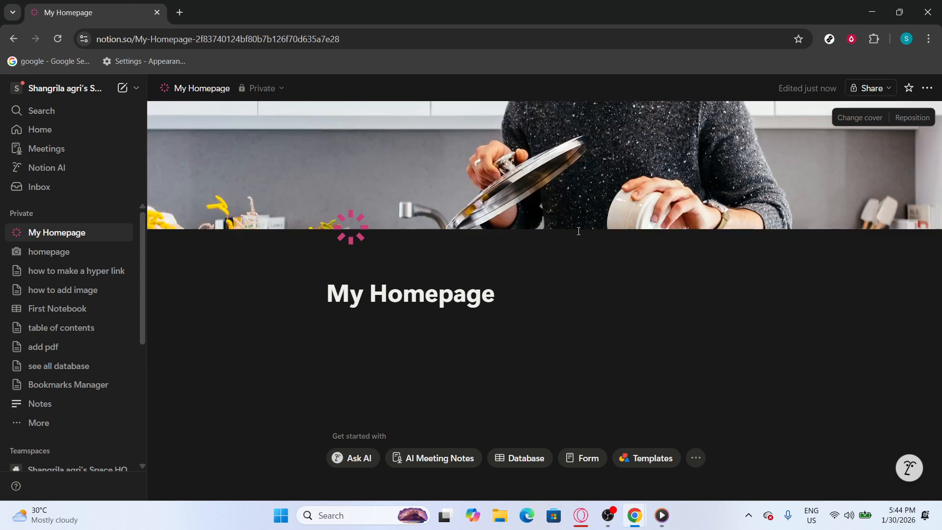
Step: Insert a toggle list below the page title with "hello" as its first item
click(436, 340)
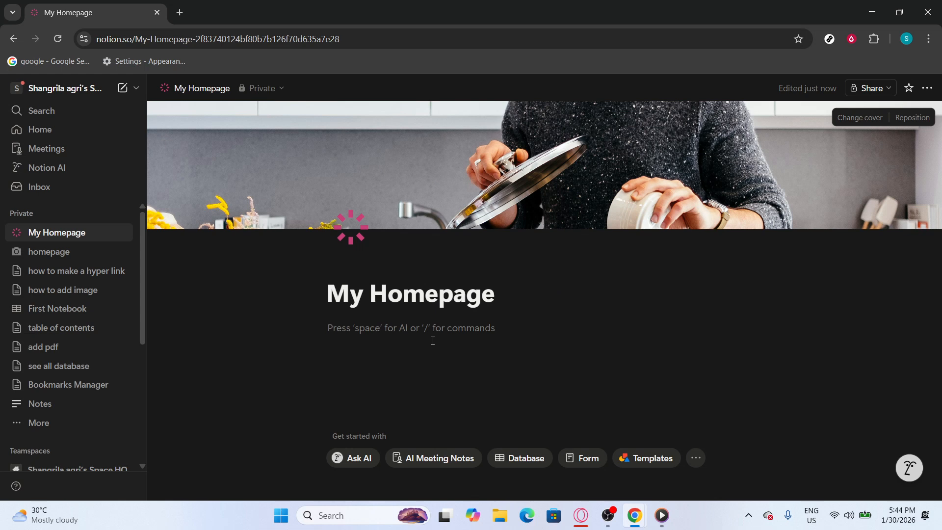
text(/to)
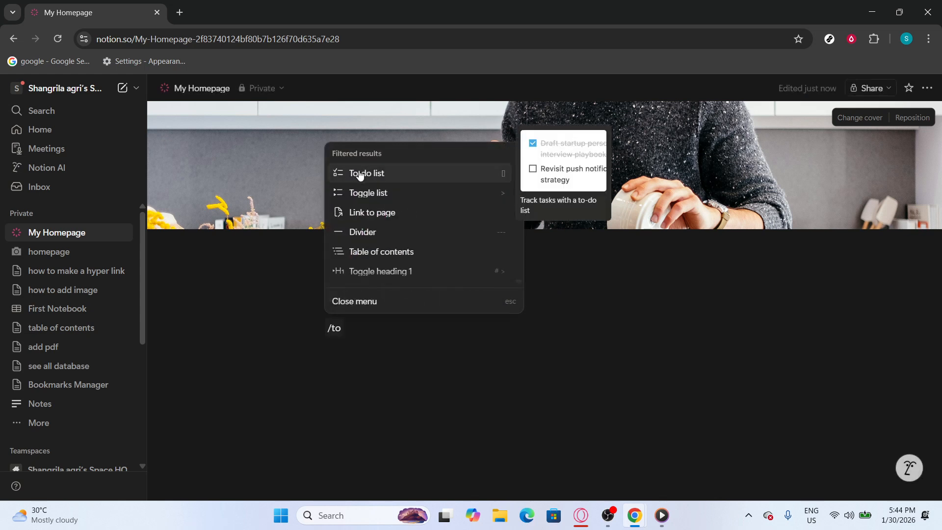
click(368, 192)
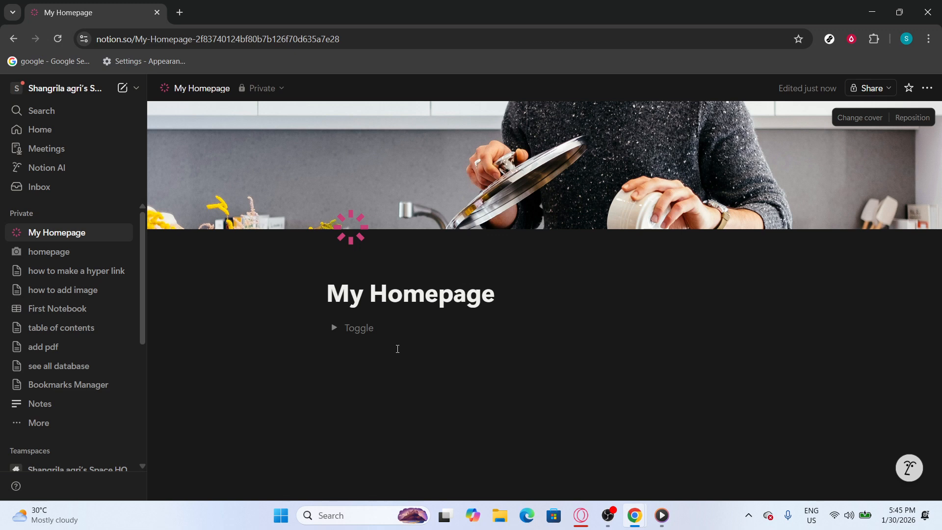
text(hello)
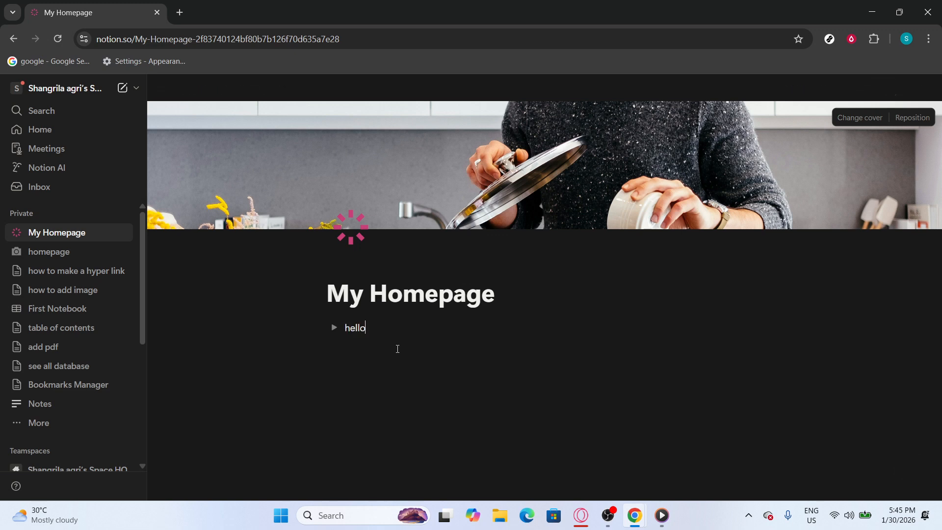
key(Return)
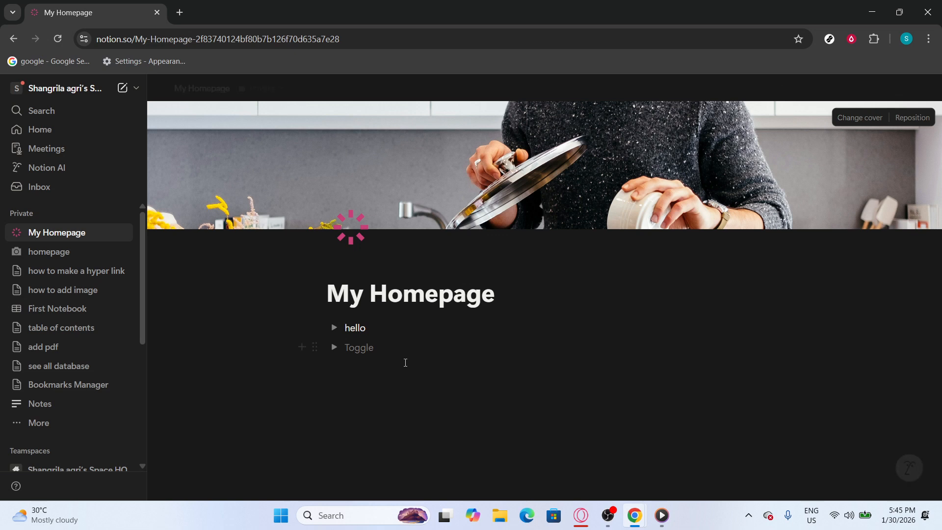
Step: Create a subpage below the toggles on My Homepage and title it "new home"
click(387, 378)
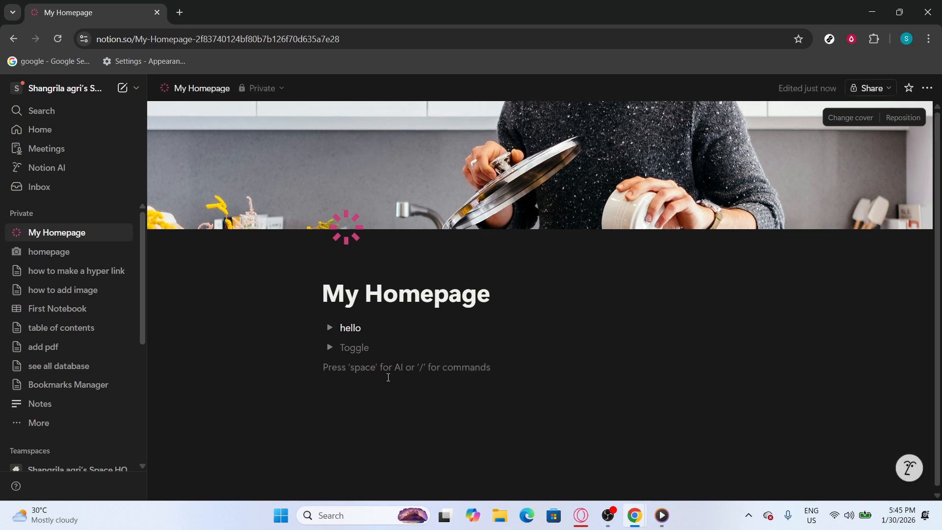
text(/page)
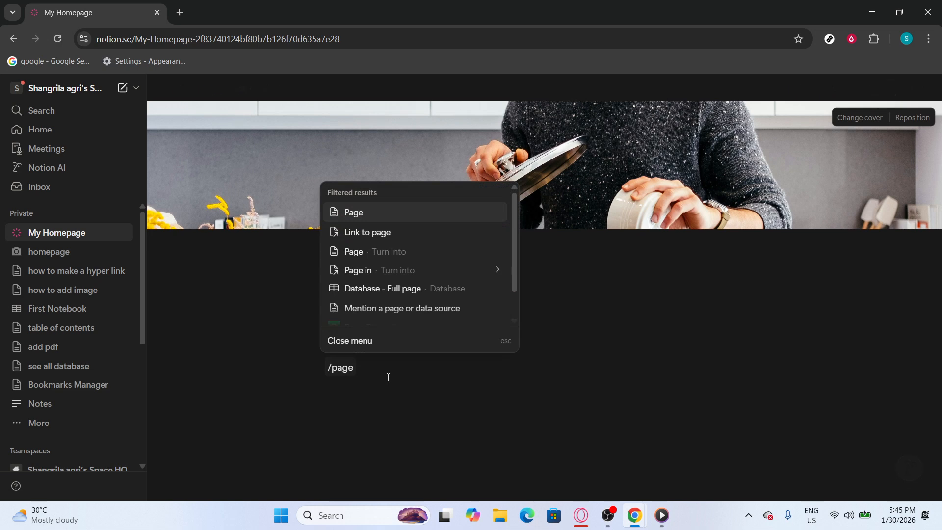
key(Return)
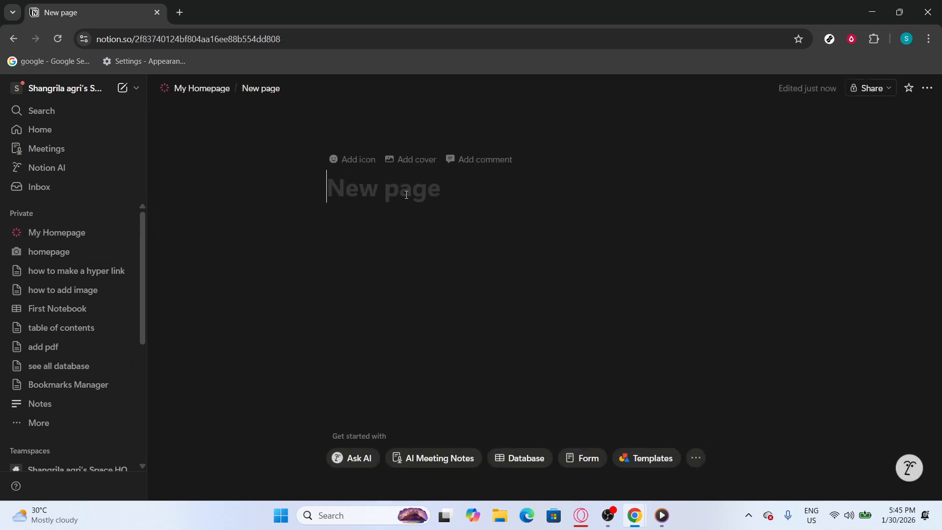
text(home)
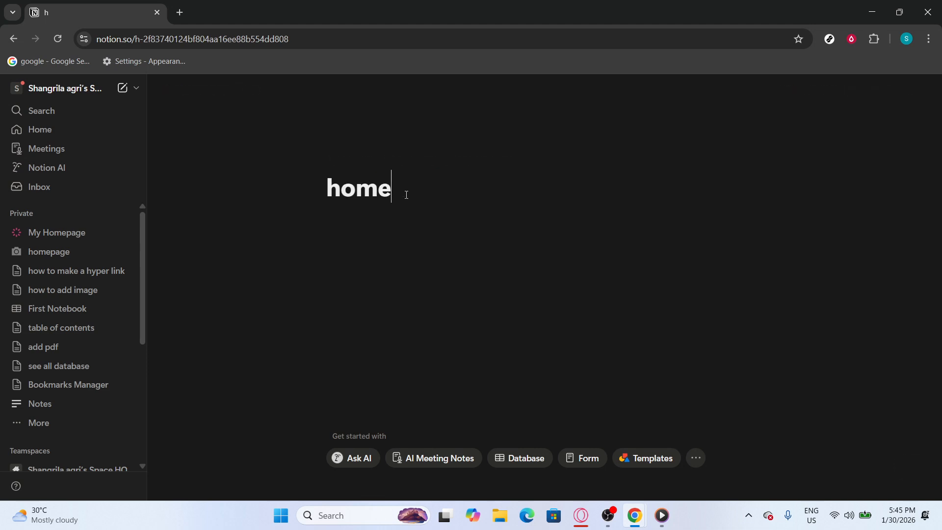
key(BackSpace)
key(BackSpace)
key(BackSpace)
key(BackSpace)
text(new home)
key(Return)
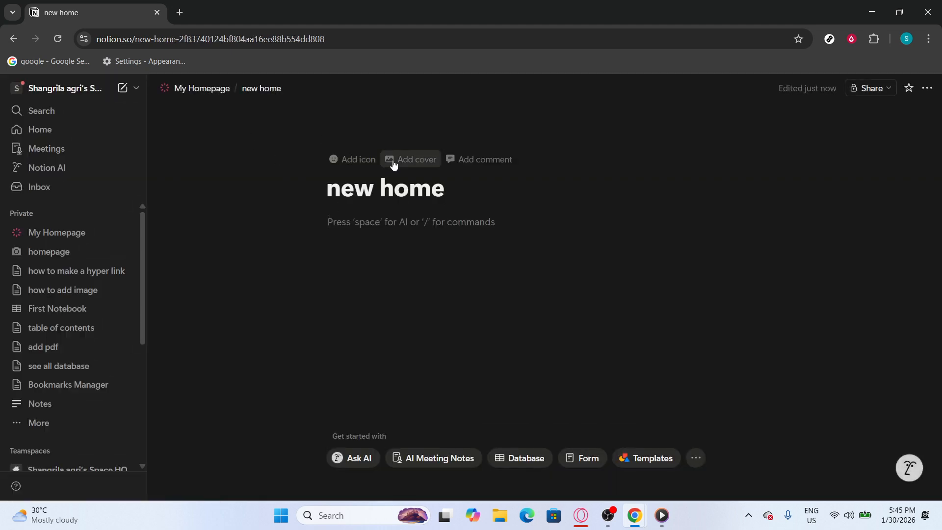
Step: Add a cover to the subpage and change its title to "sub home"
click(391, 162)
drag(375, 275, 334, 280)
double_click(341, 278)
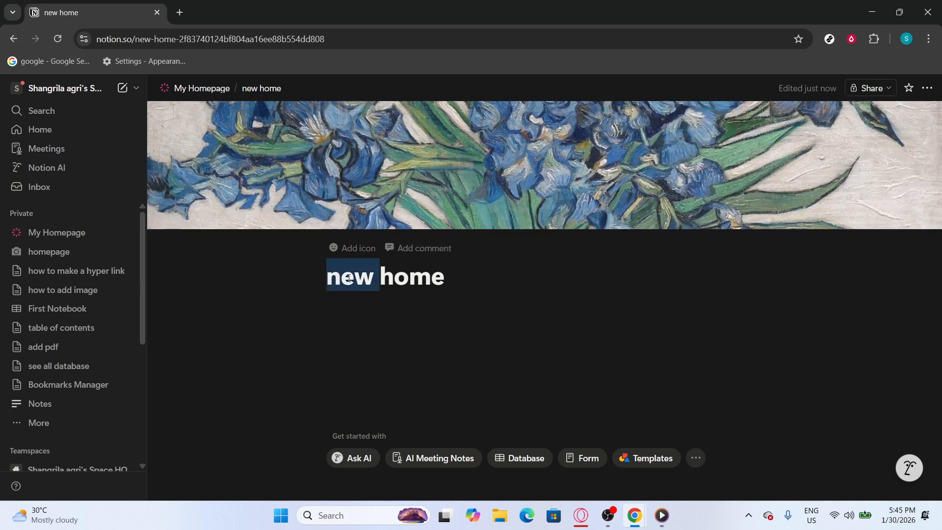
text(a)
key(BackSpace)
text(sub)
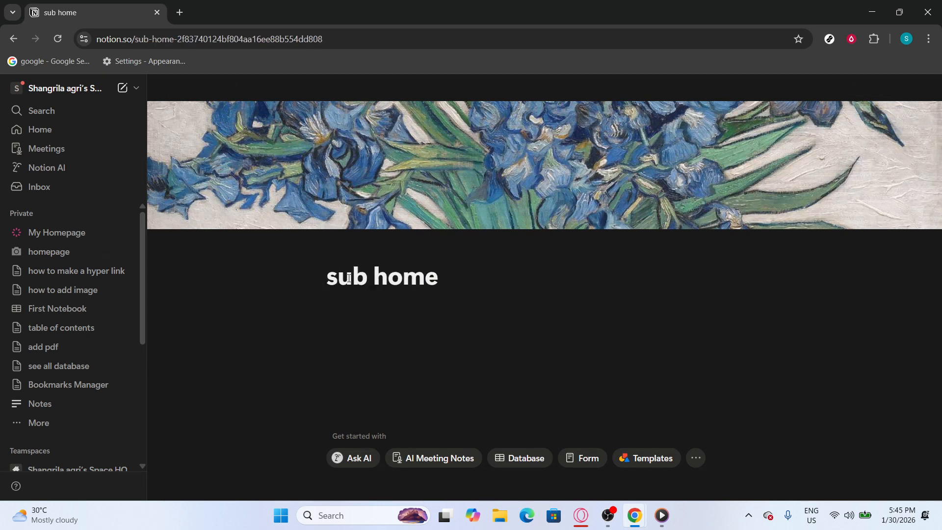
click(322, 330)
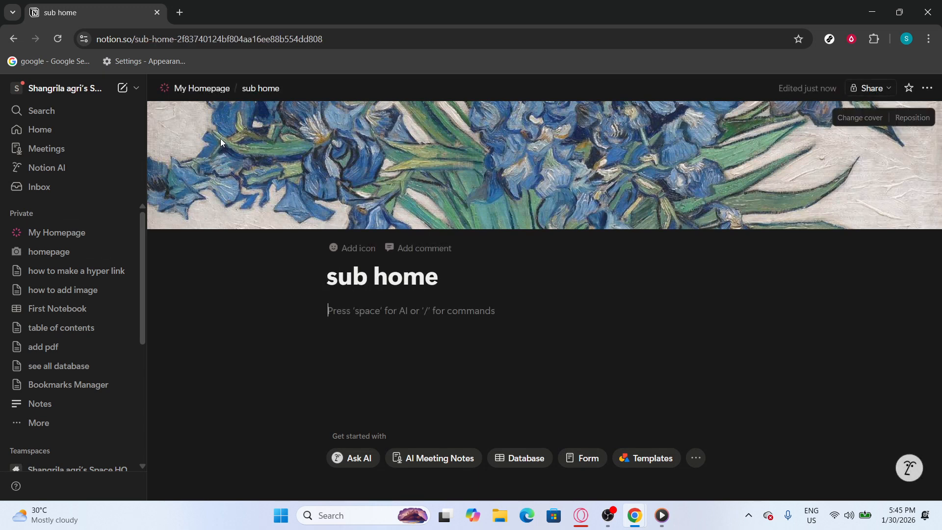
Step: Return to My Homepage, move the sub home page into the "hello" toggle, and expand that toggle
click(203, 90)
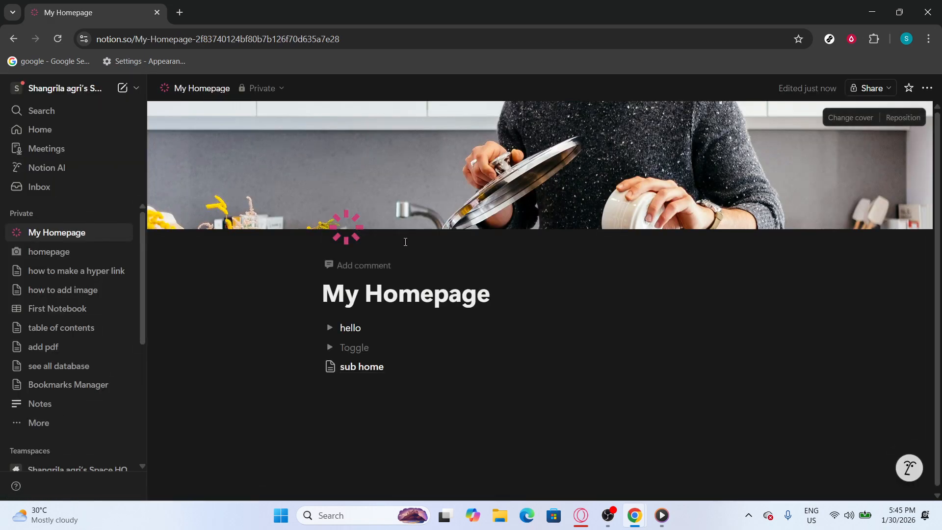
mouse_move(313, 369)
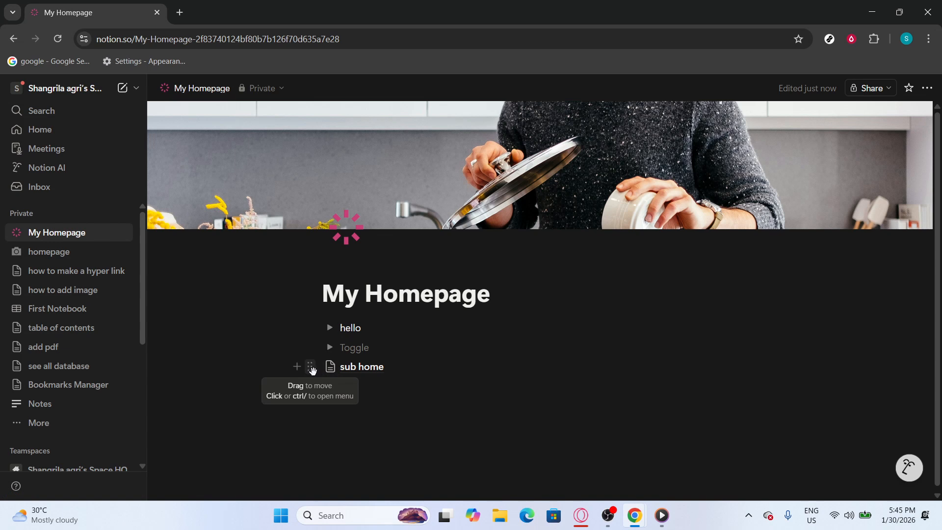
drag(312, 369, 349, 329)
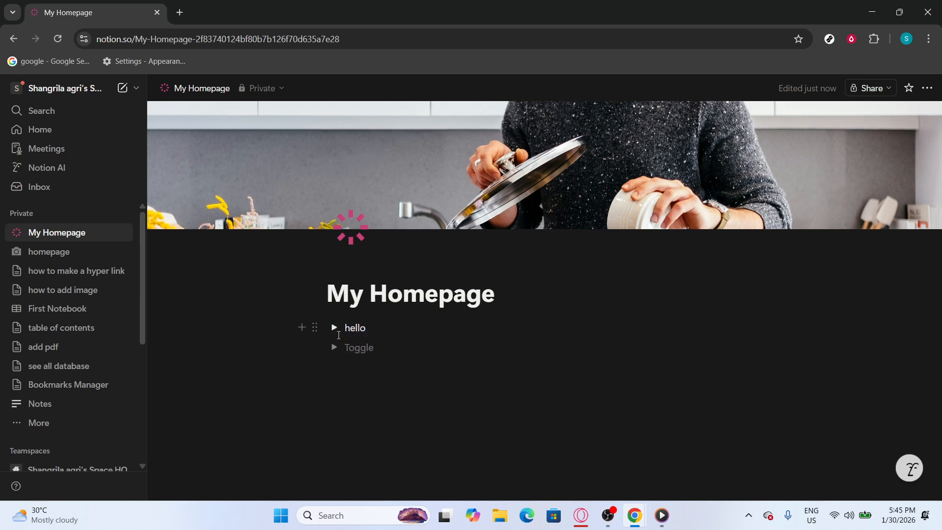
click(336, 328)
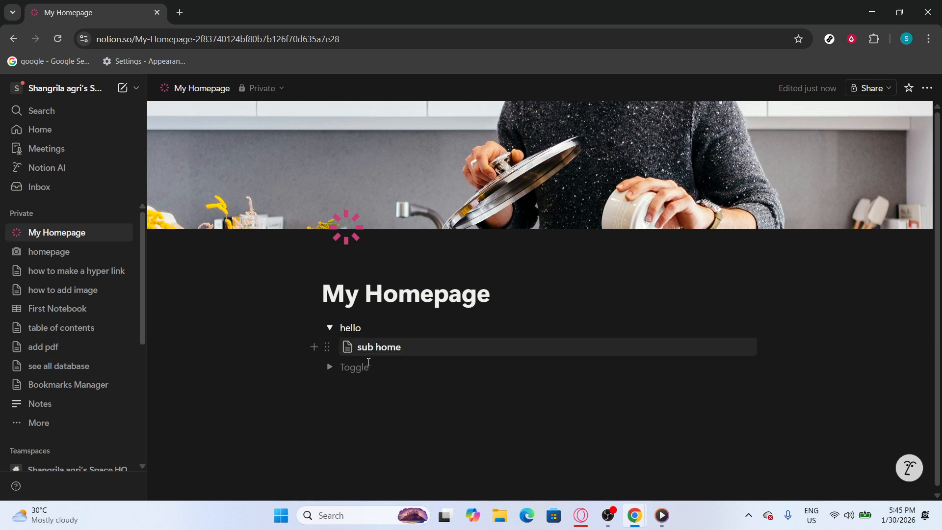